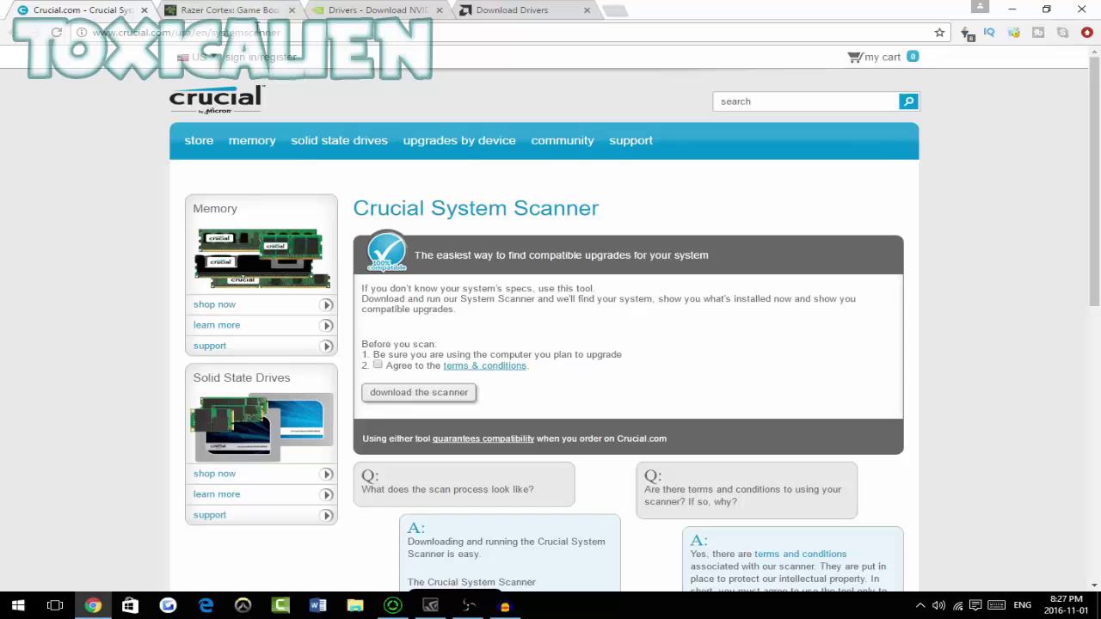
scroll(641, 348, down, 1)
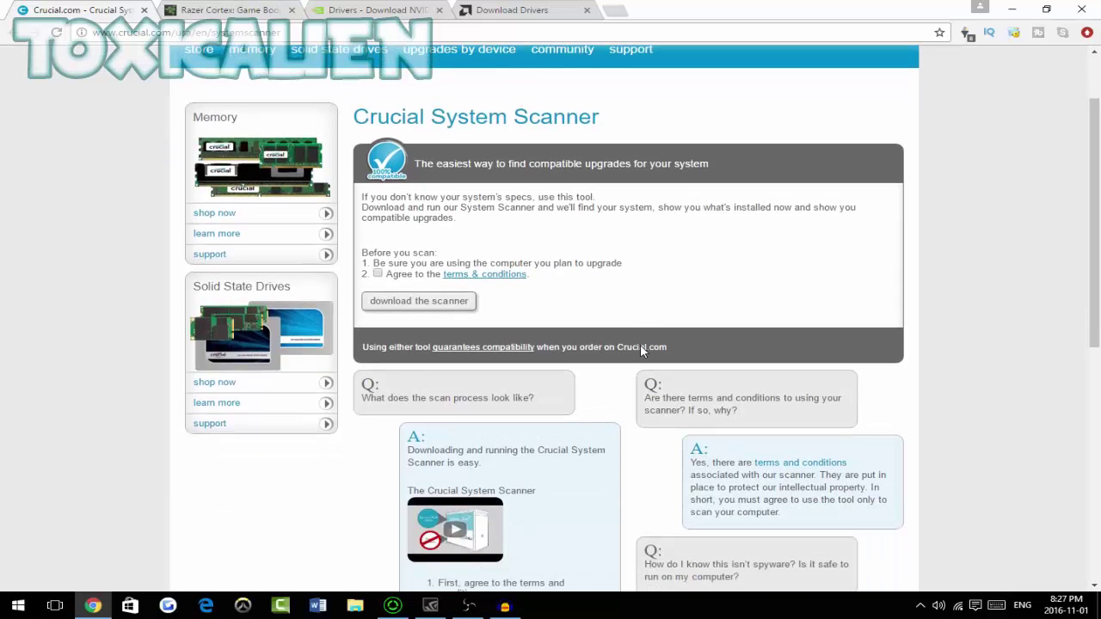
scroll(640, 346, up, 1)
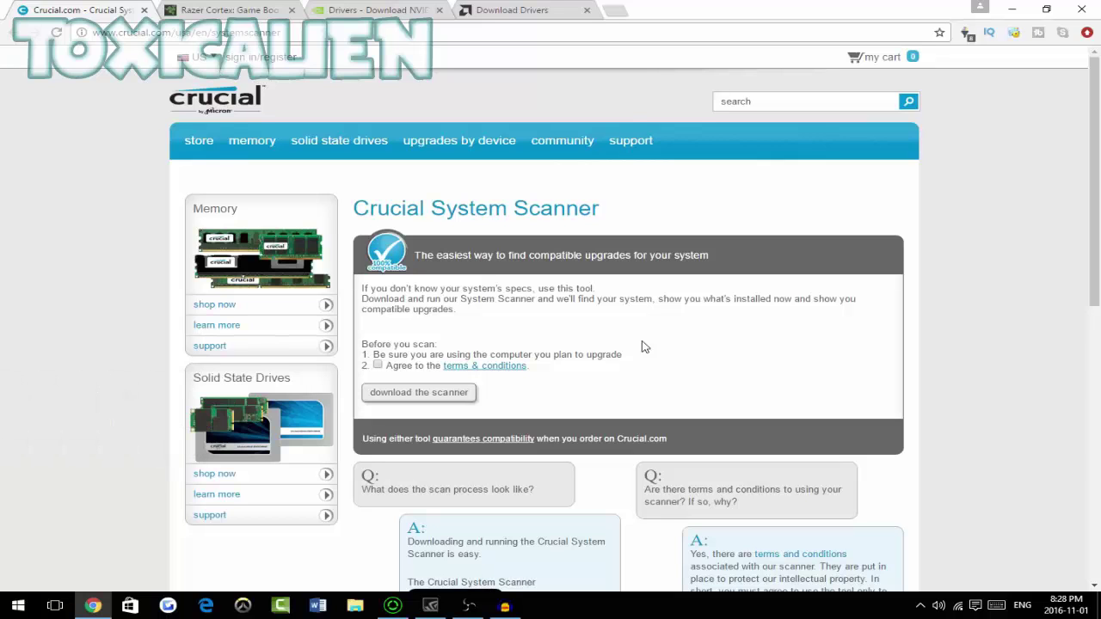
scroll(542, 379, down, 2)
scroll(543, 379, up, 2)
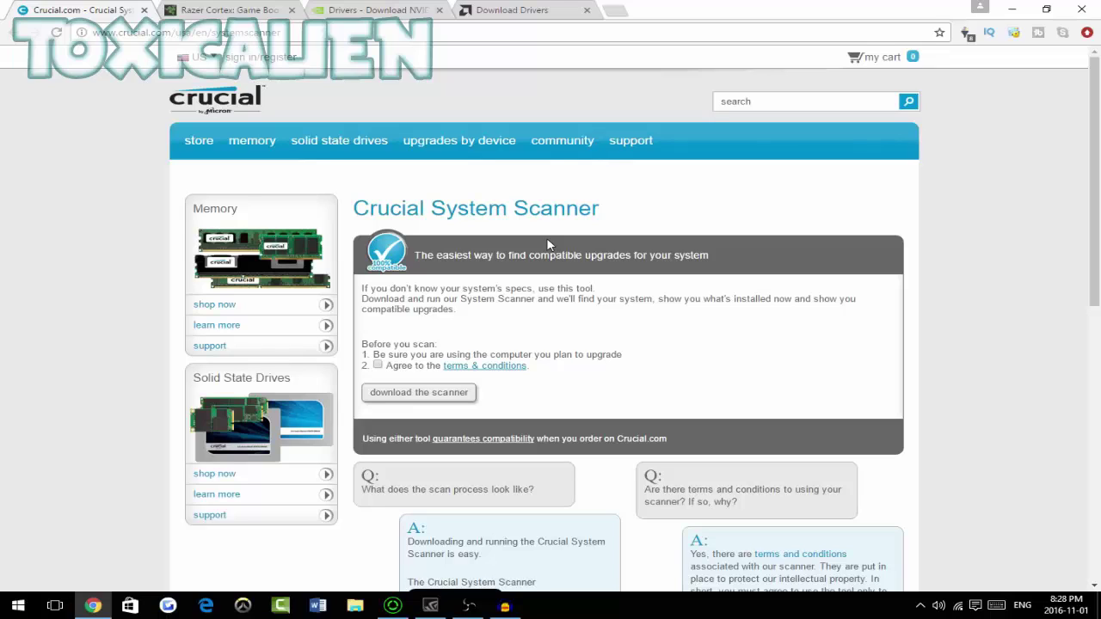
Open the system properties of This PC from File Explorer, review the basic computer specifications, and close the window.
click(10, 611)
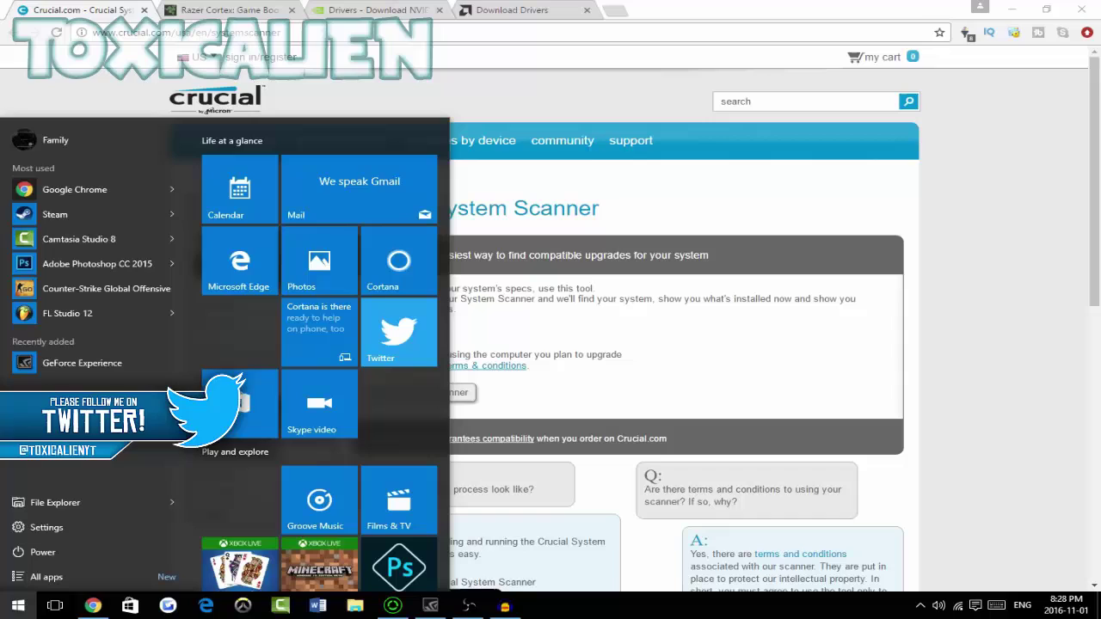
right_click(50, 502)
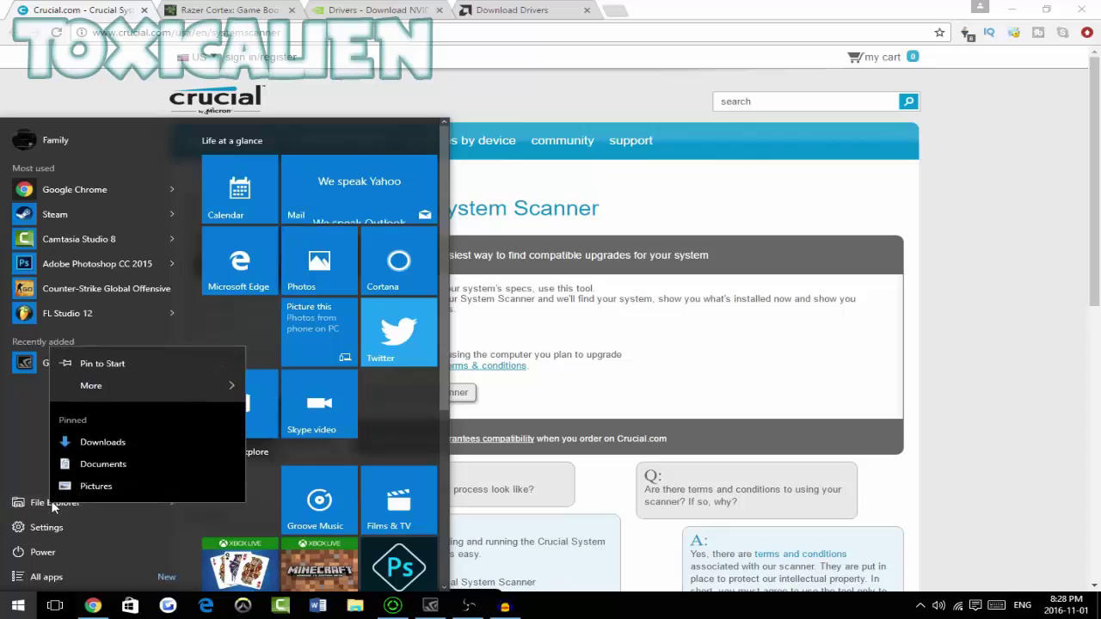
click(7, 451)
click(42, 504)
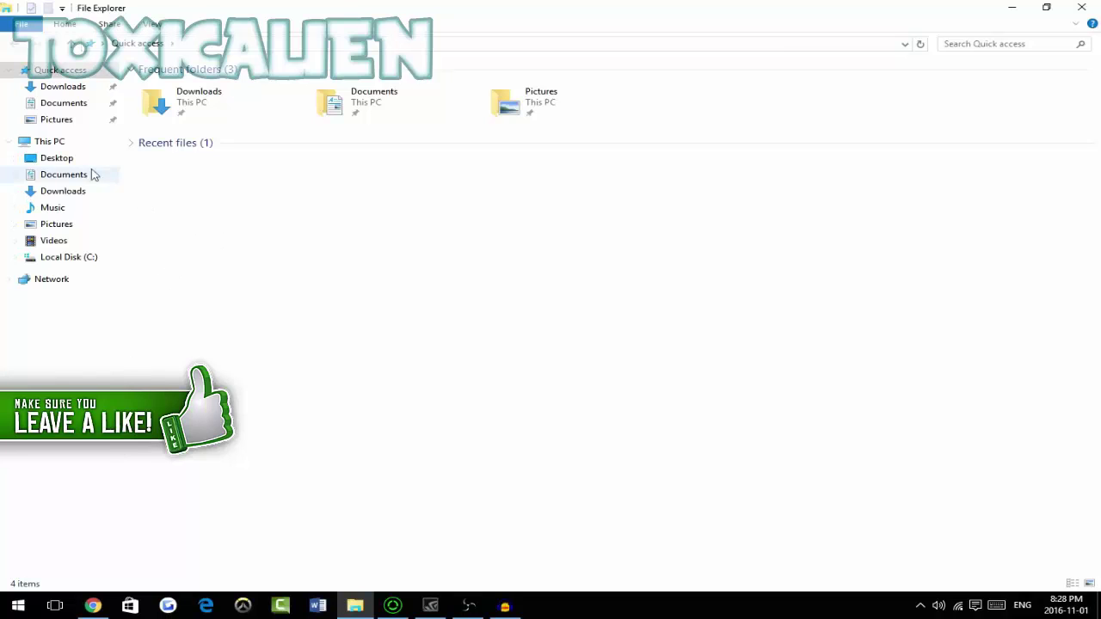
right_click(54, 143)
click(143, 318)
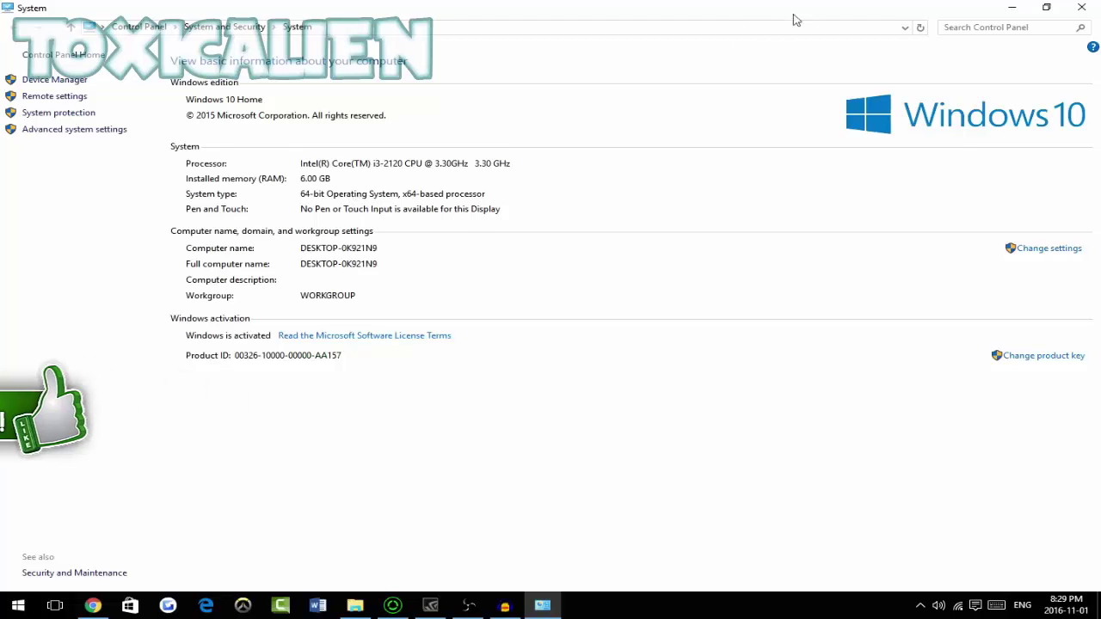
click(1081, 6)
Switch to Chrome to examine the Razer Cortex Boost page, and check the Boost process options in the Razer Cortex app.
click(93, 606)
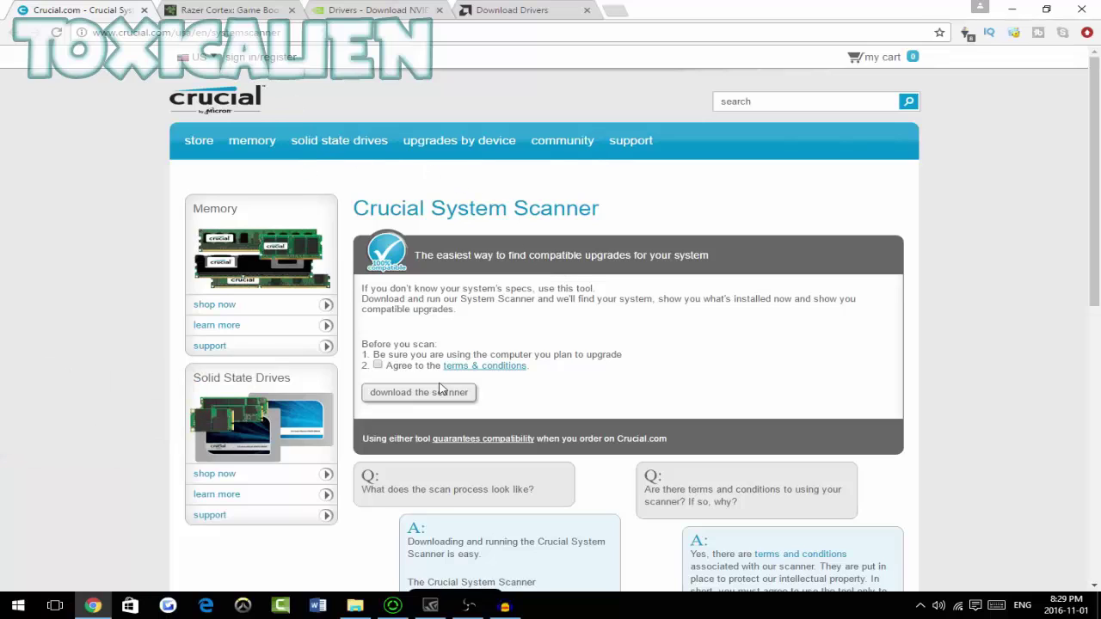
click(230, 11)
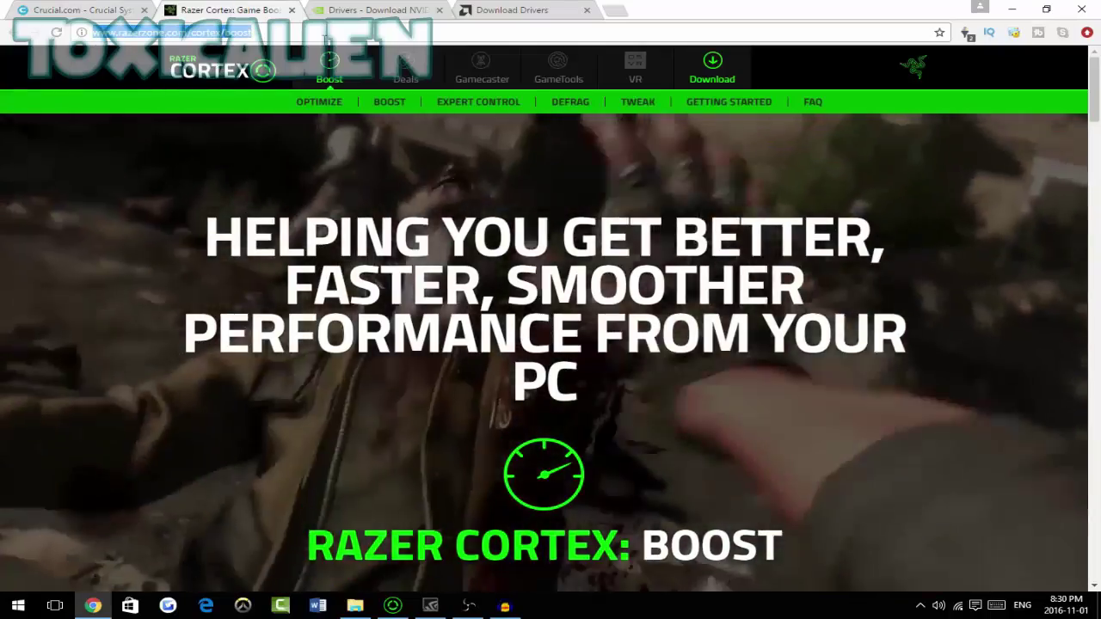
scroll(381, 123, down, 1)
scroll(603, 284, down, 5)
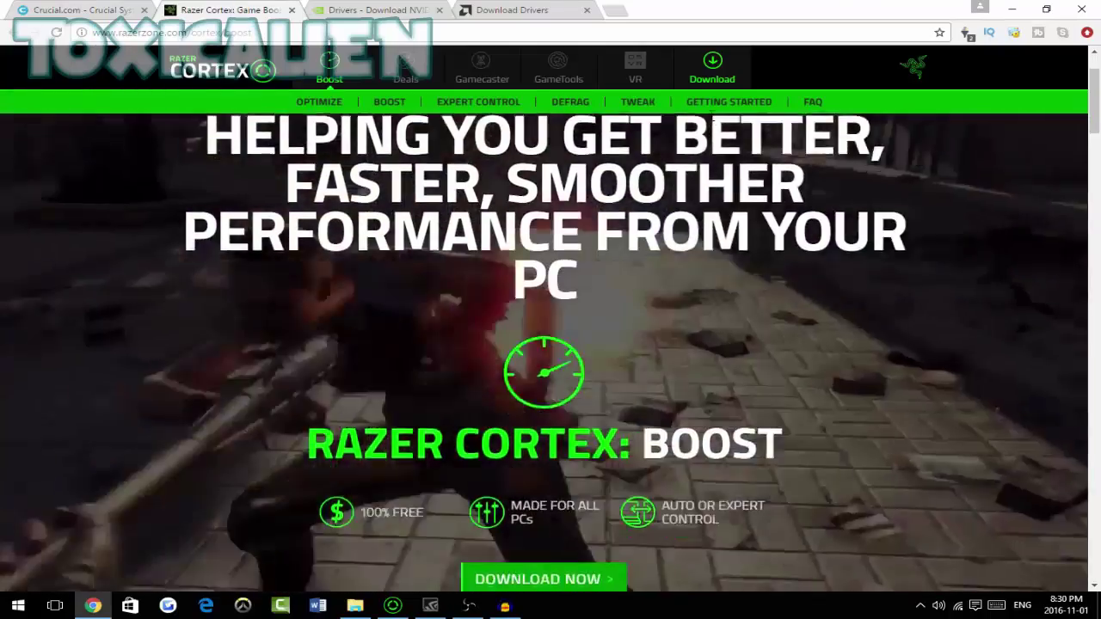
scroll(602, 285, up, 4)
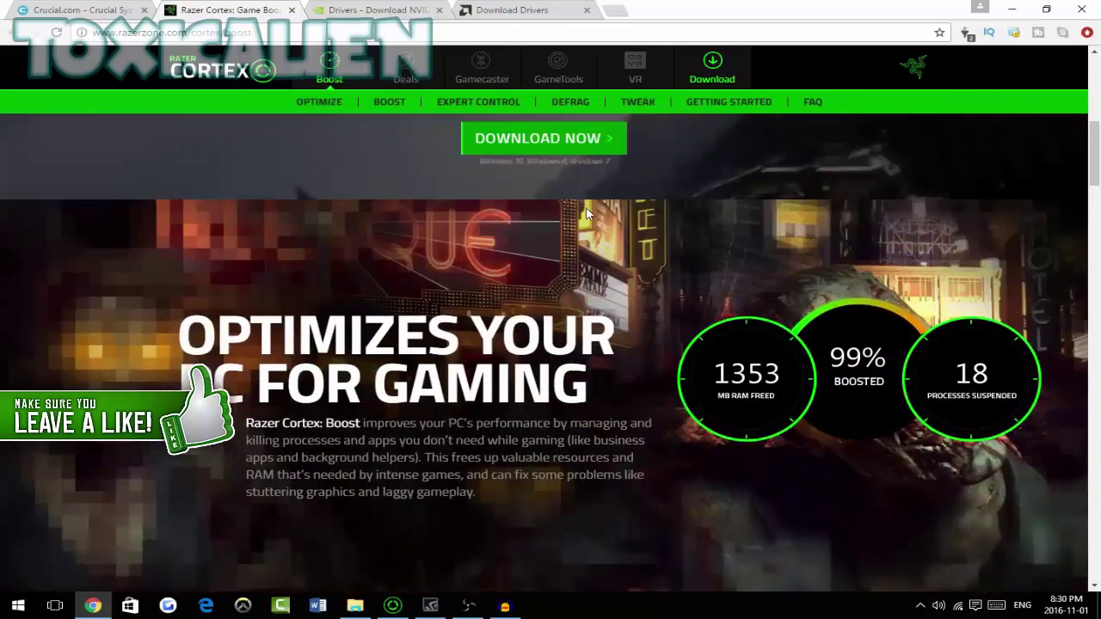
click(392, 605)
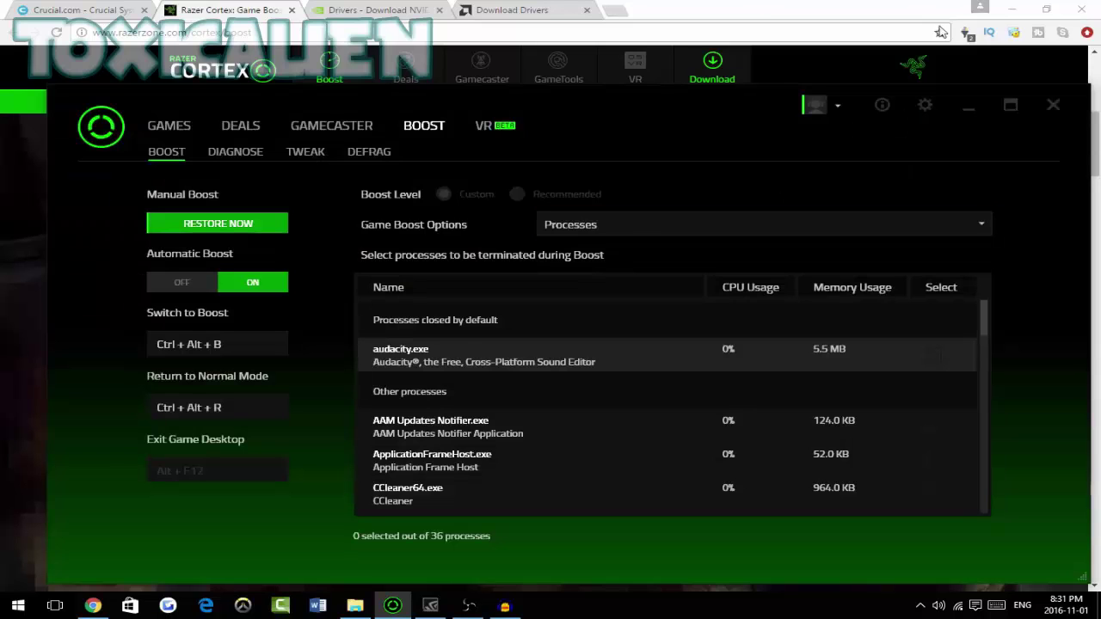
click(971, 110)
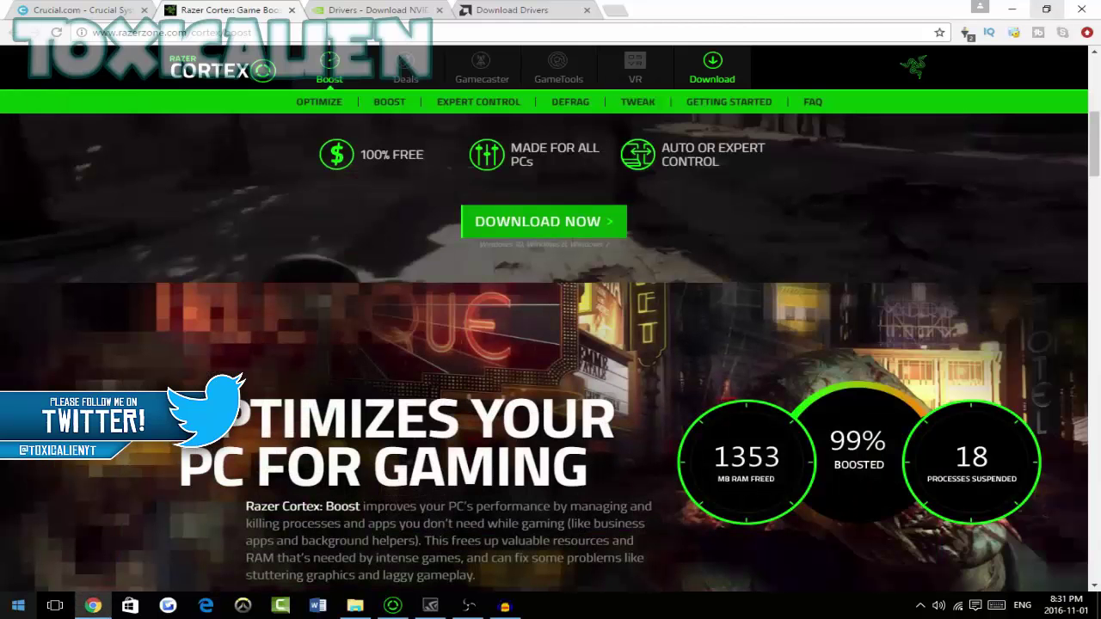
key(super)
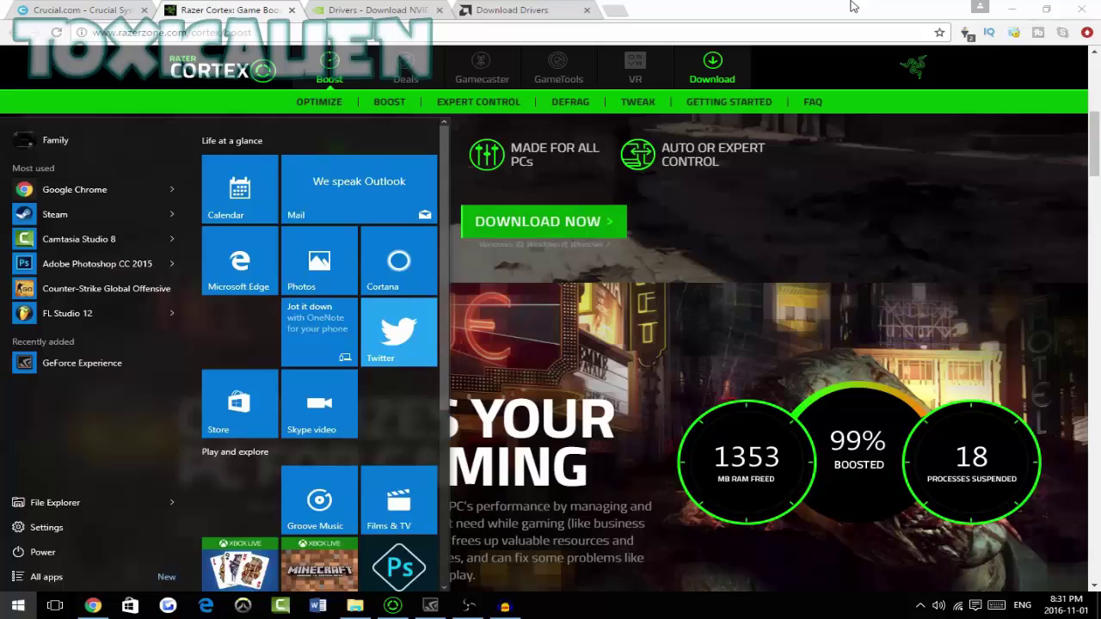
text(%temp%)
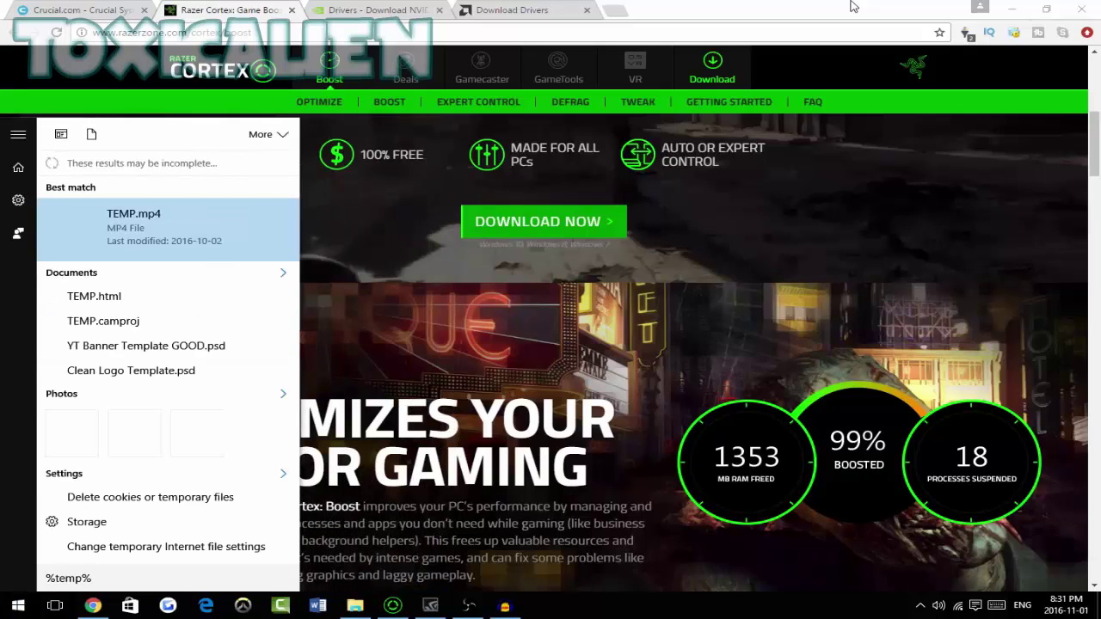
key(Return)
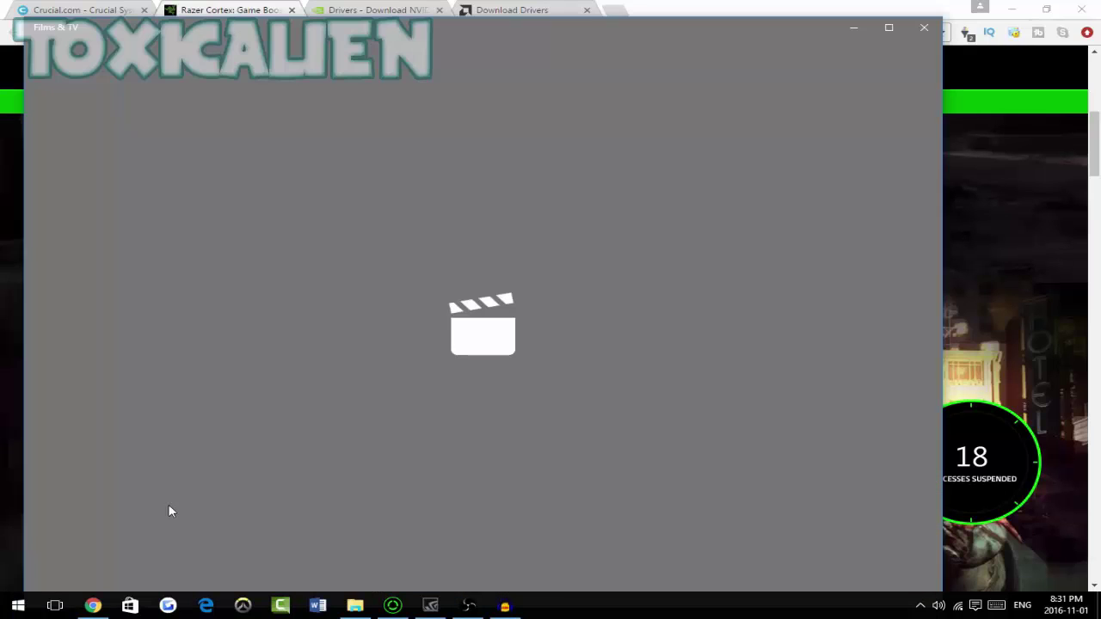
key(alt+F4)
key(Escape)
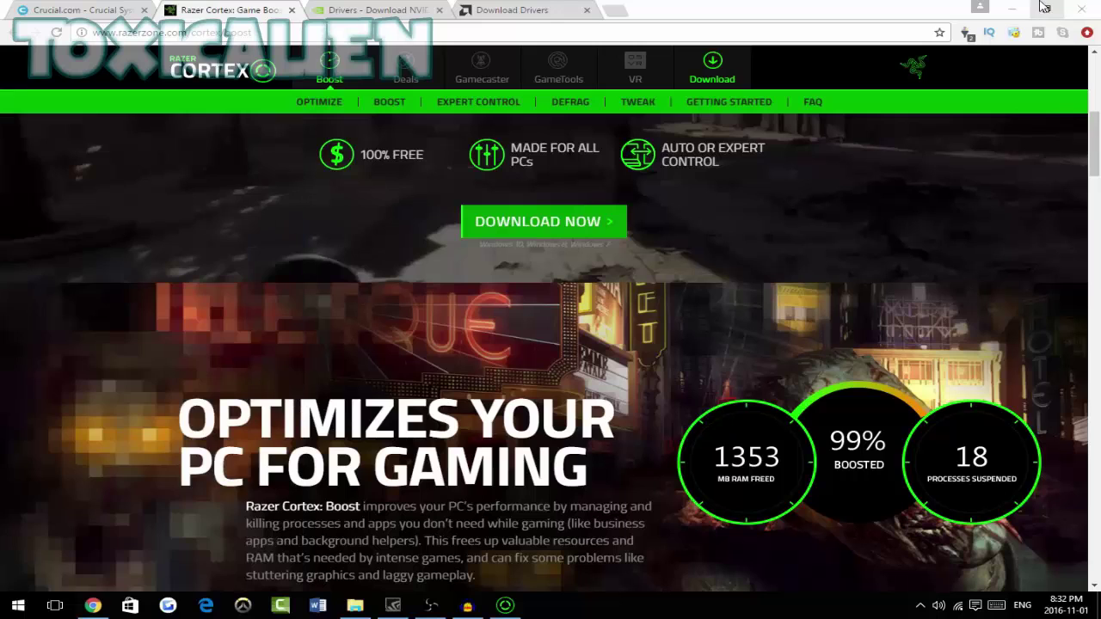
Open the AppData\Local\Temp folder (%temp%) in File Explorer.
key(super+e)
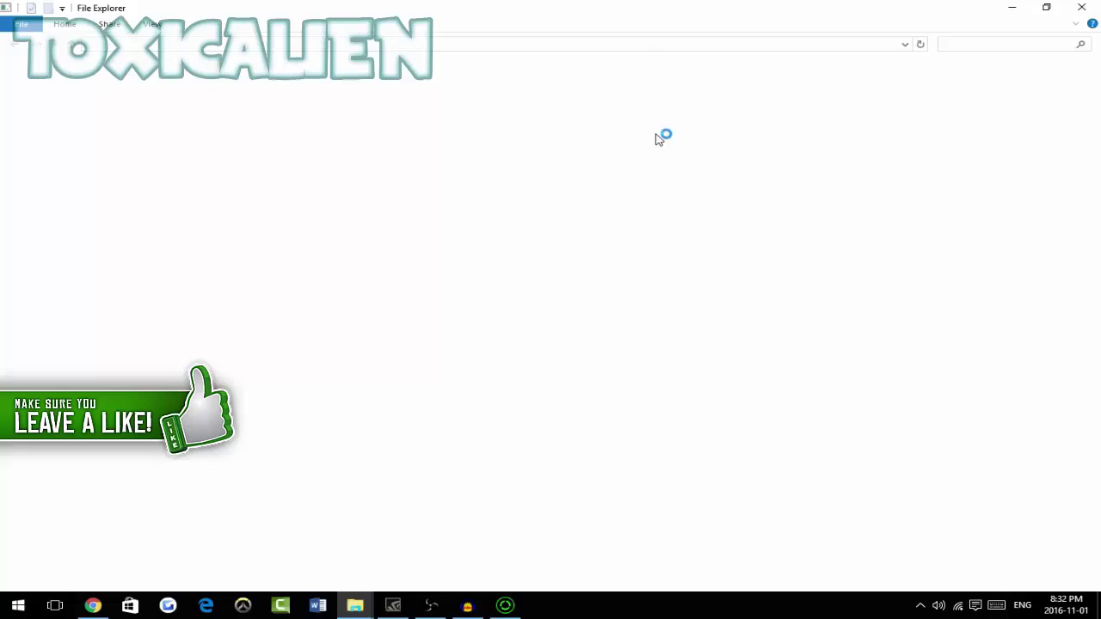
mouse_move(431, 607)
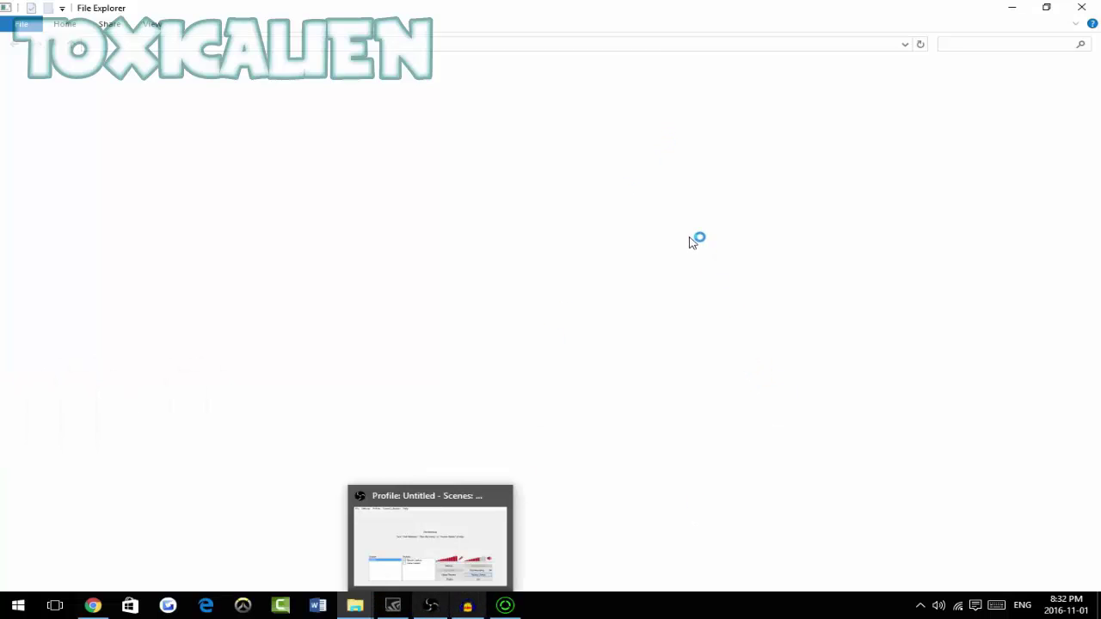
drag(697, 236, 178, 151)
click(804, 455)
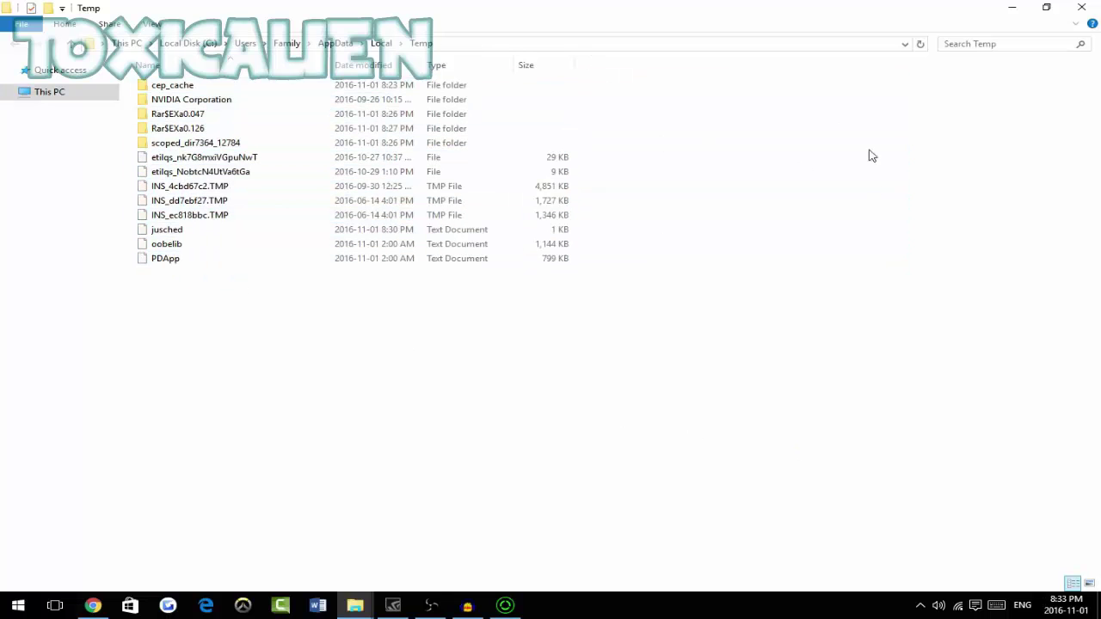
drag(817, 97, 302, 543)
click(361, 419)
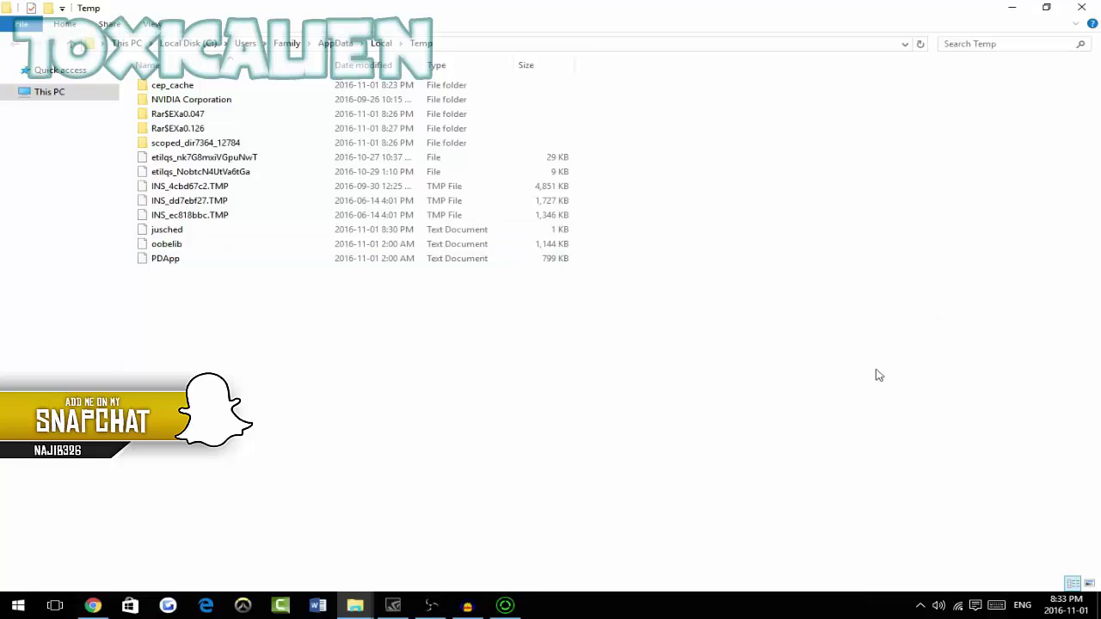
Delete all files and folders in the Temp folder, skipping the items that are in use.
key(ctrl+a)
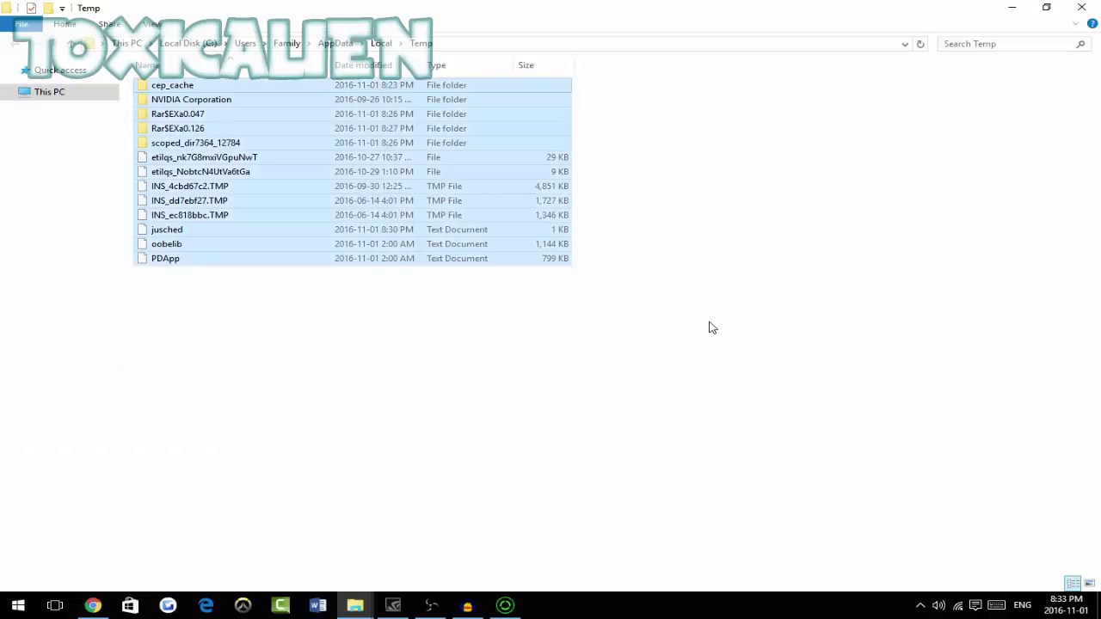
key(Delete)
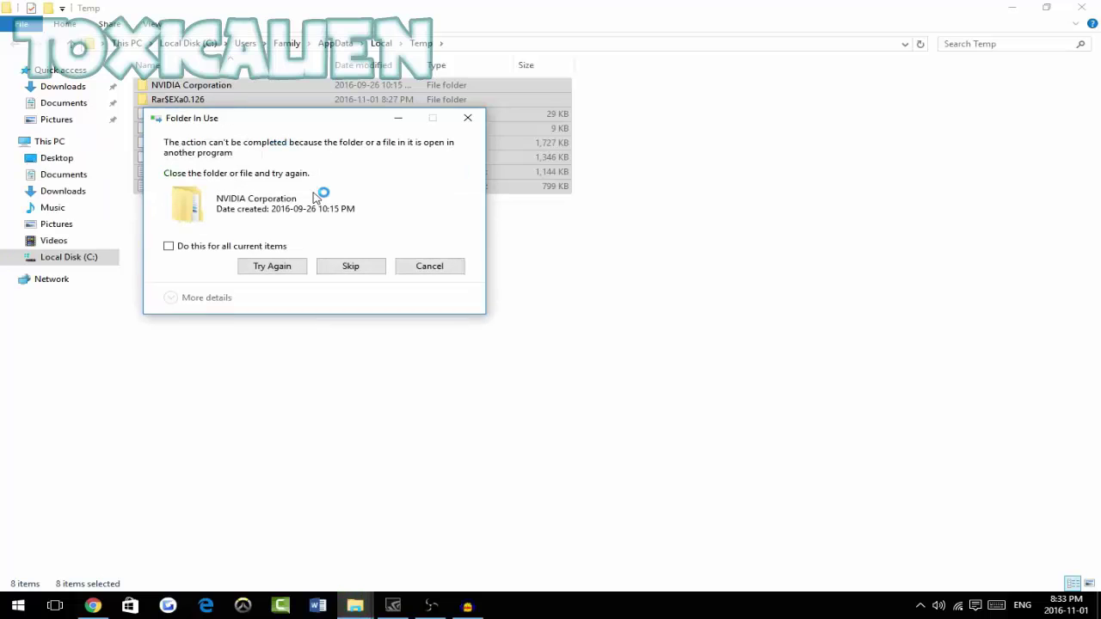
key(alt+d)
click(361, 265)
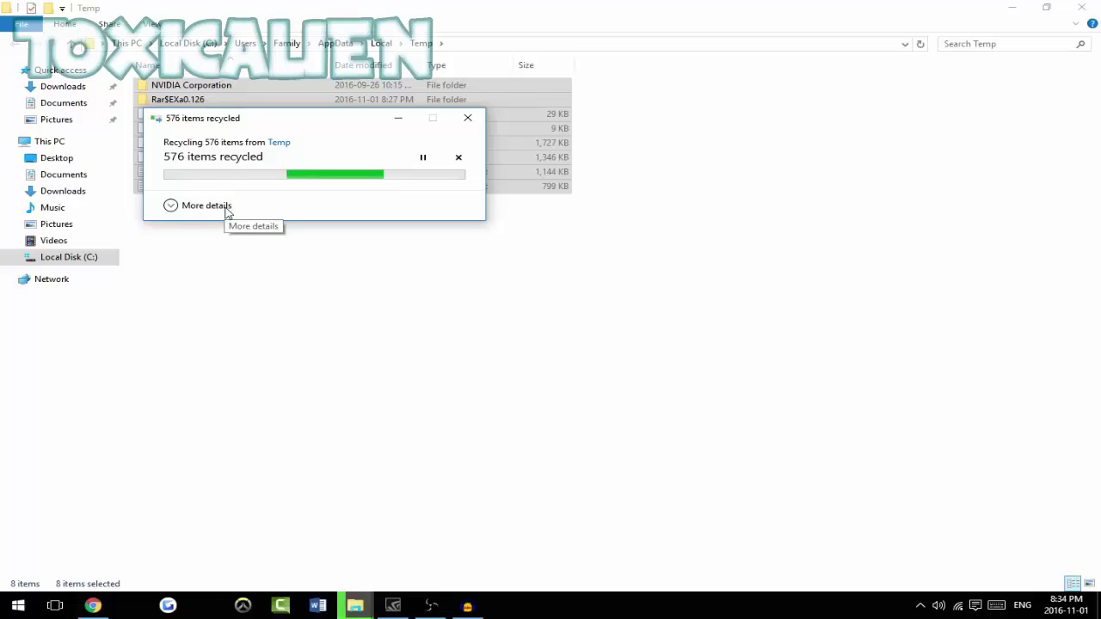
click(228, 236)
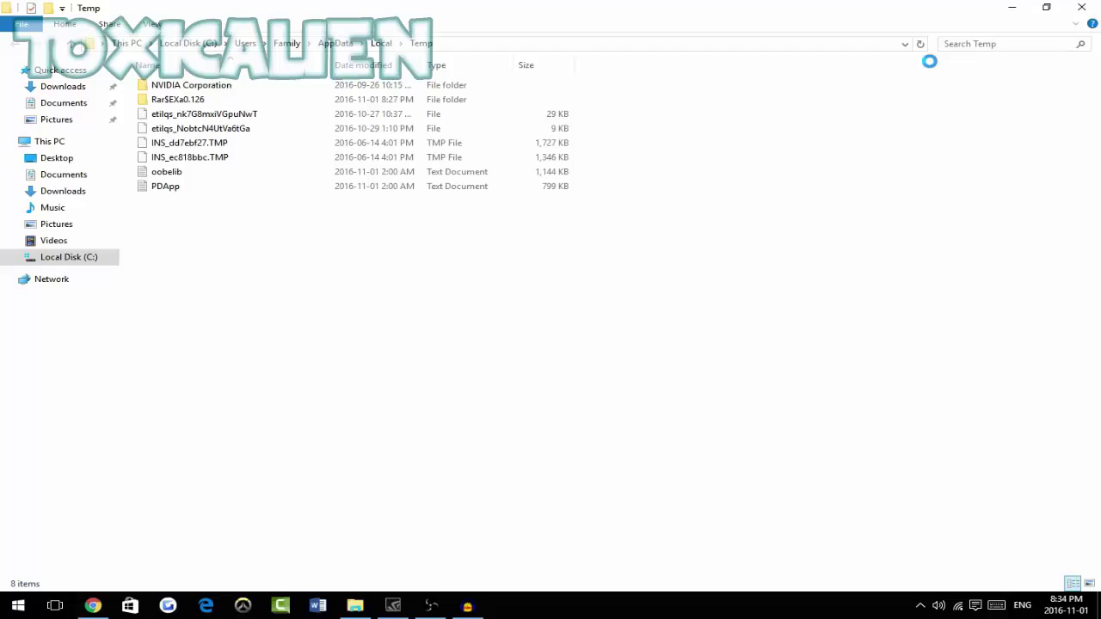
Switch to Chrome and examine the automatic and manual driver download options on the AMD Download Drivers page.
key(alt+Tab)
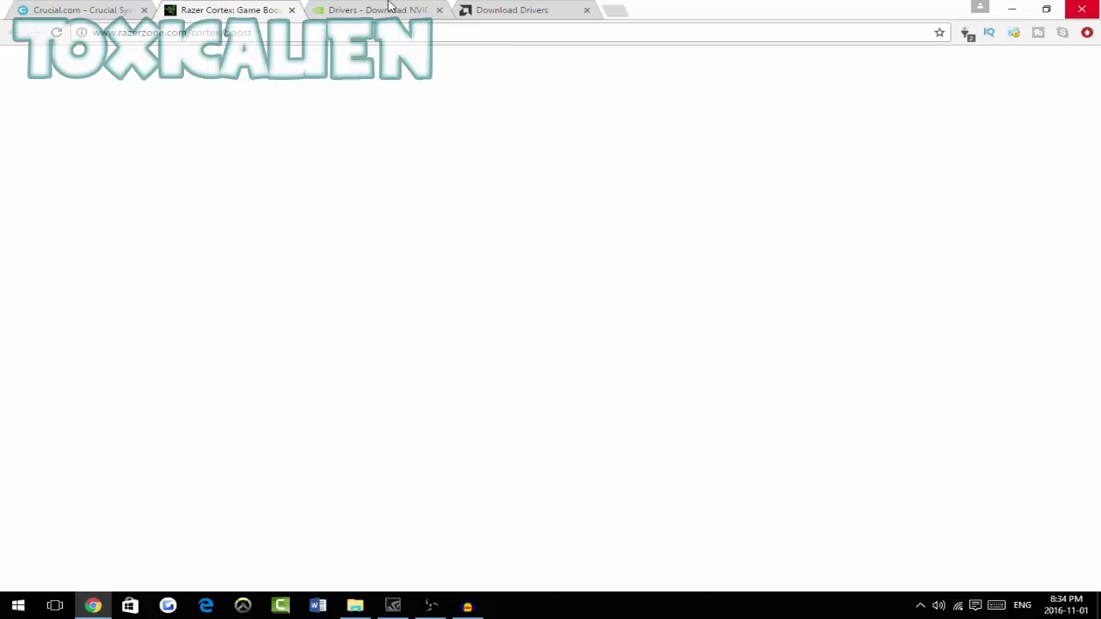
key(ctrl+Tab)
key(ctrl+Tab)
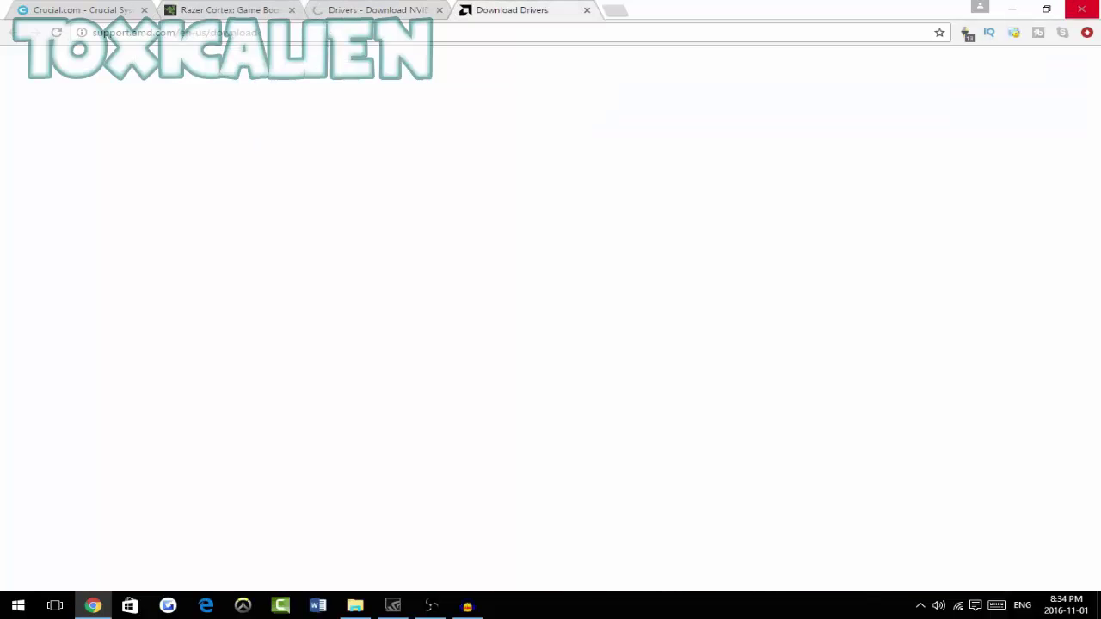
key(ctrl+shift+Tab)
click(578, 8)
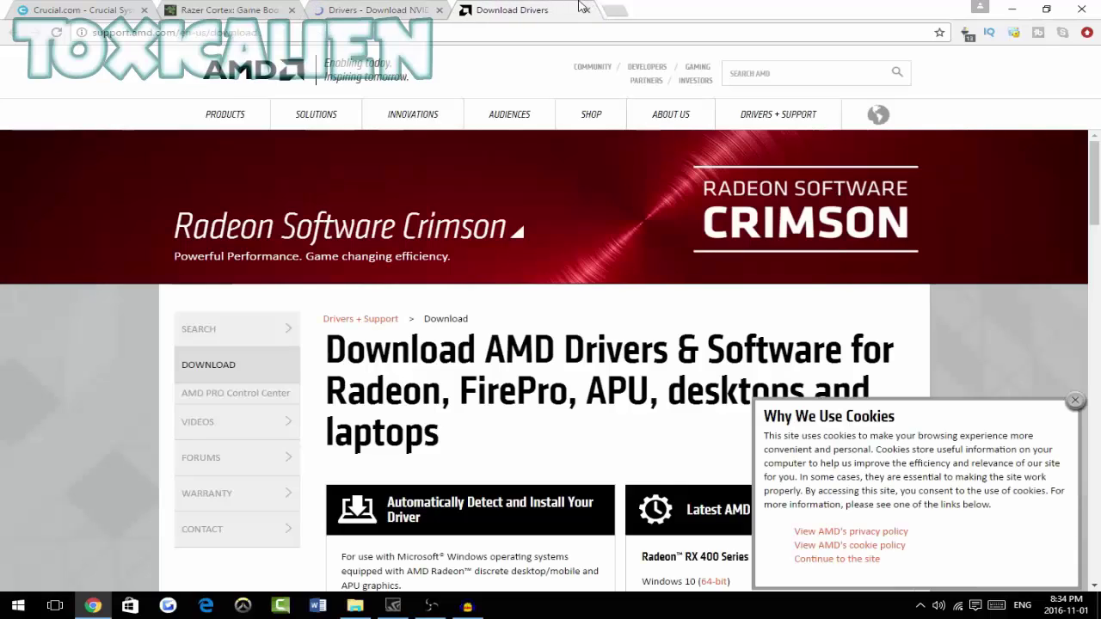
scroll(463, 226, down, 6)
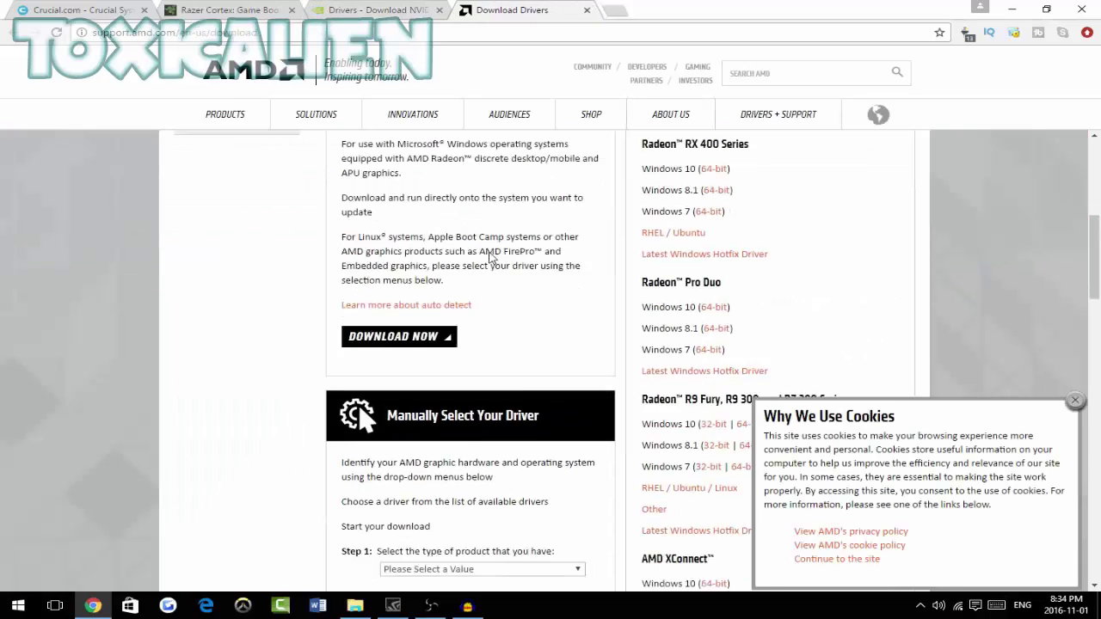
scroll(404, 215, down, 2)
scroll(414, 243, up, 5)
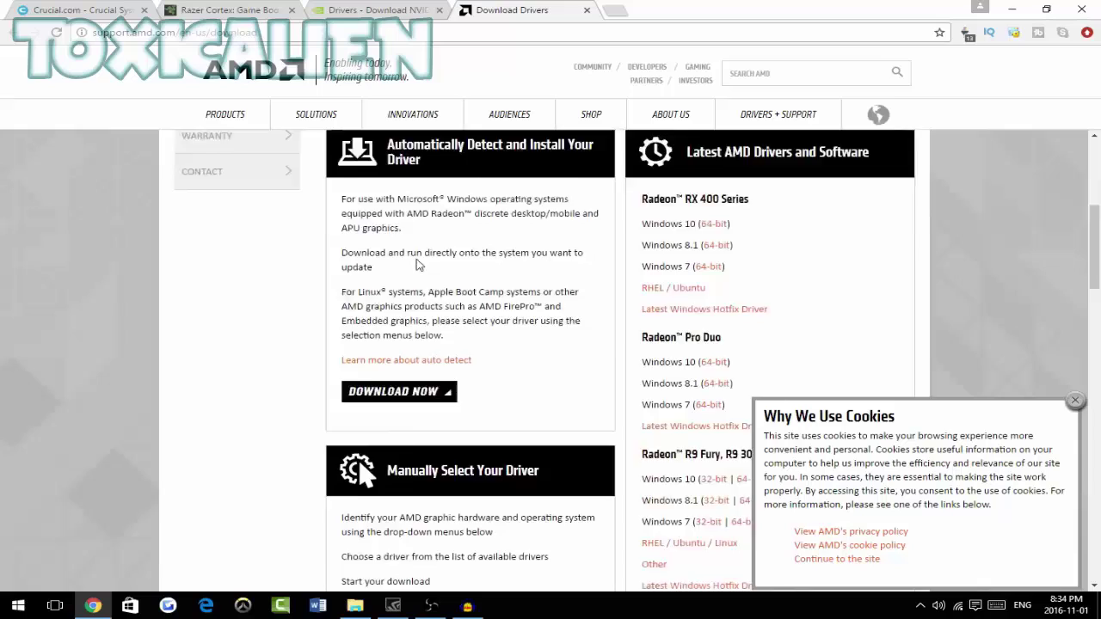
Check the available GeForce Game Ready Driver in GeForce Experience and return to the NVIDIA Driver Downloads page.
key(ctrl+shift+Tab)
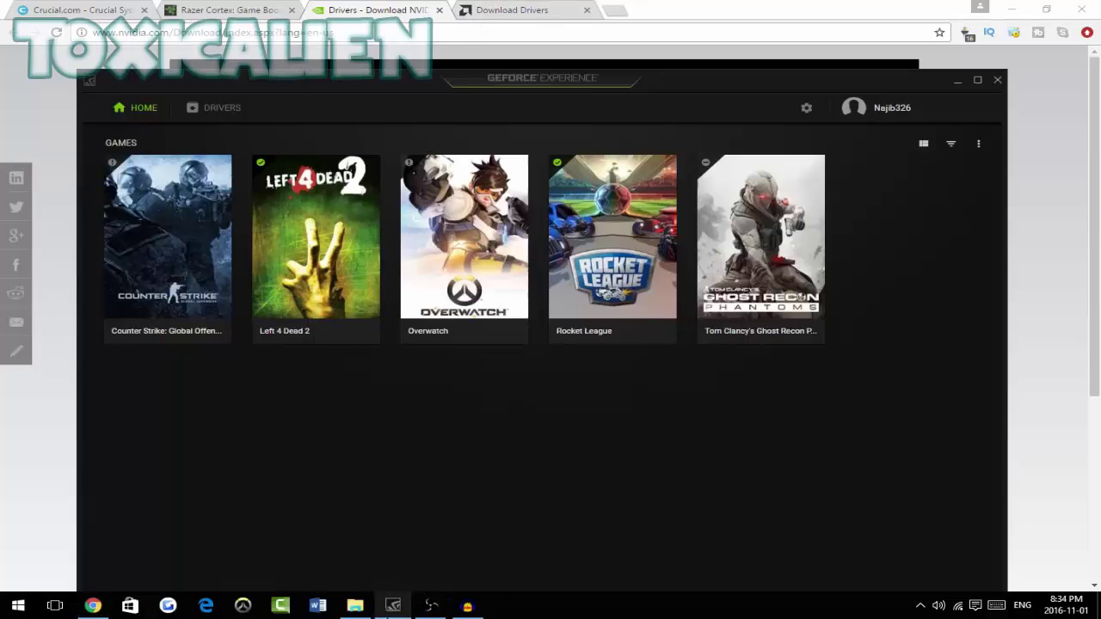
click(213, 109)
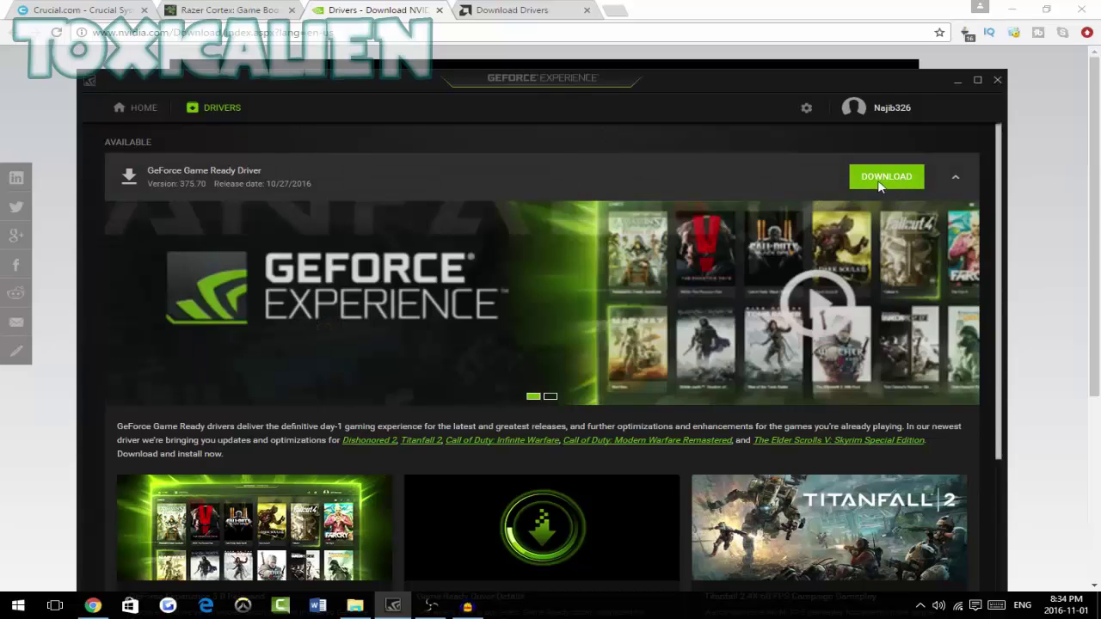
scroll(877, 182, down, 3)
scroll(878, 182, up, 3)
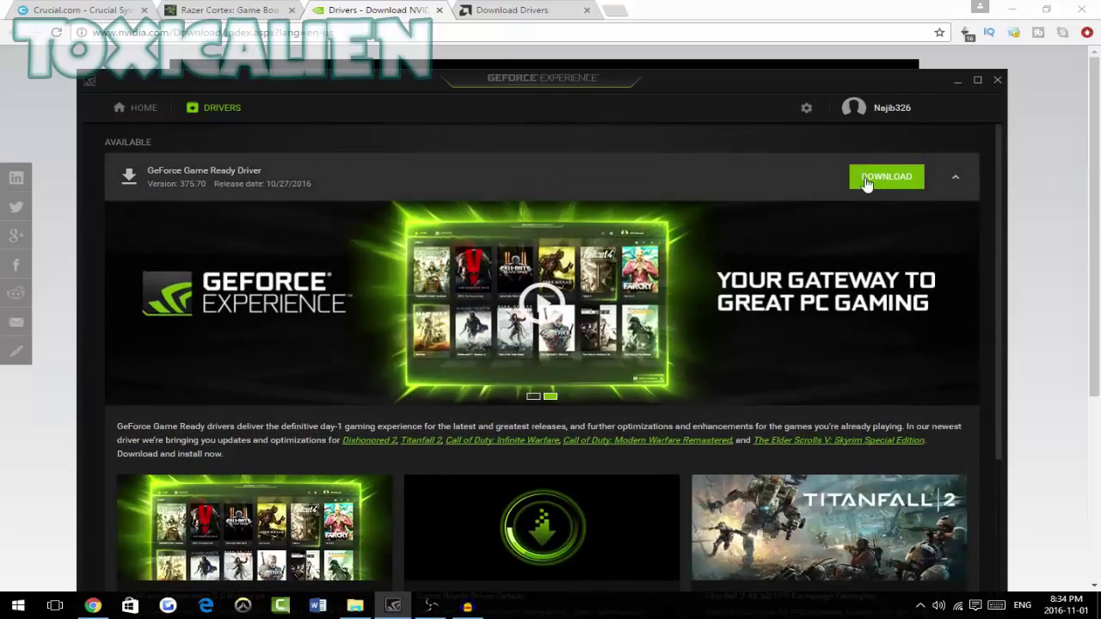
click(7, 135)
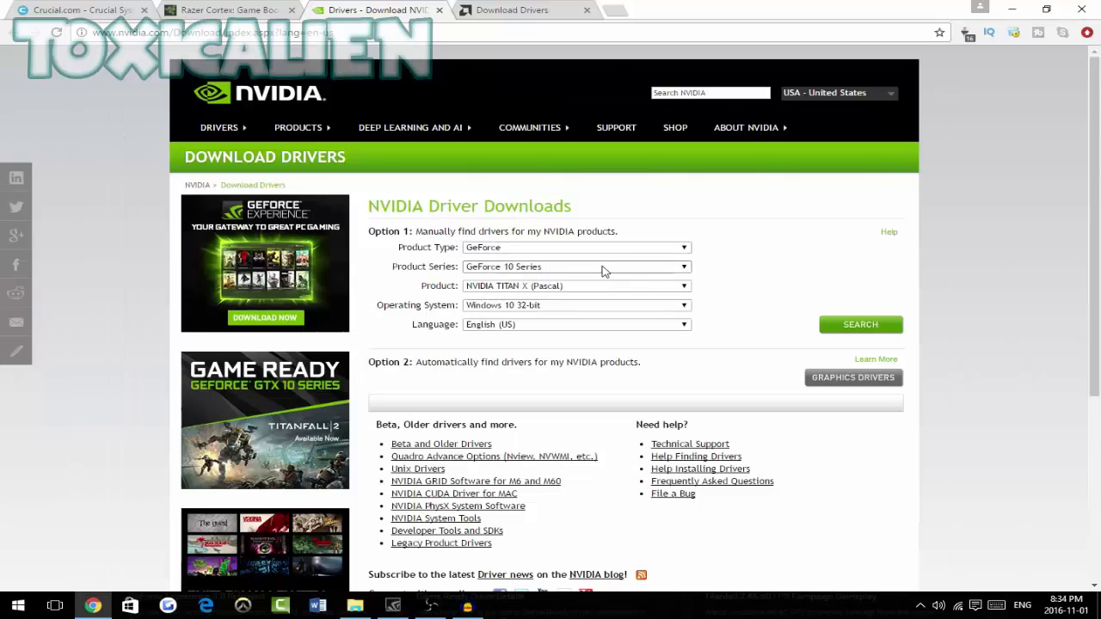